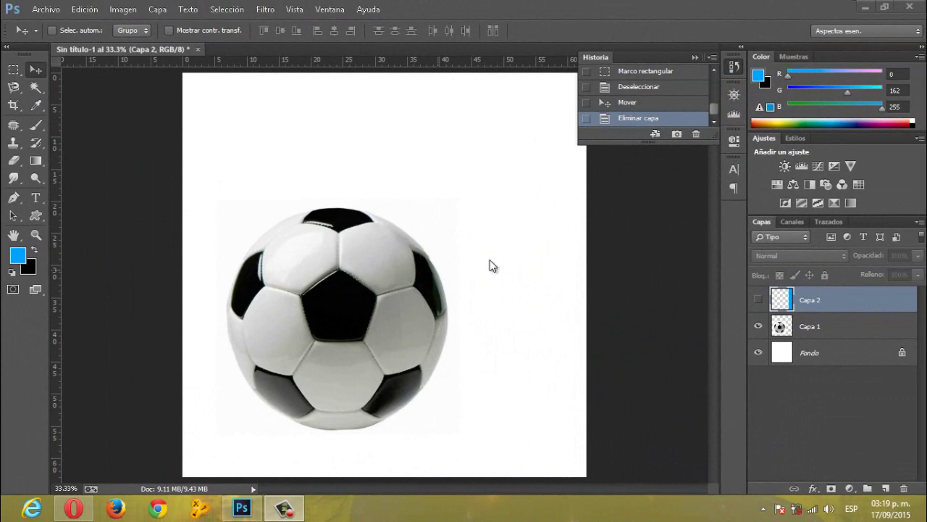
- Draw a flat elliptical selection beneath the soccer ball
left_click(759, 328)
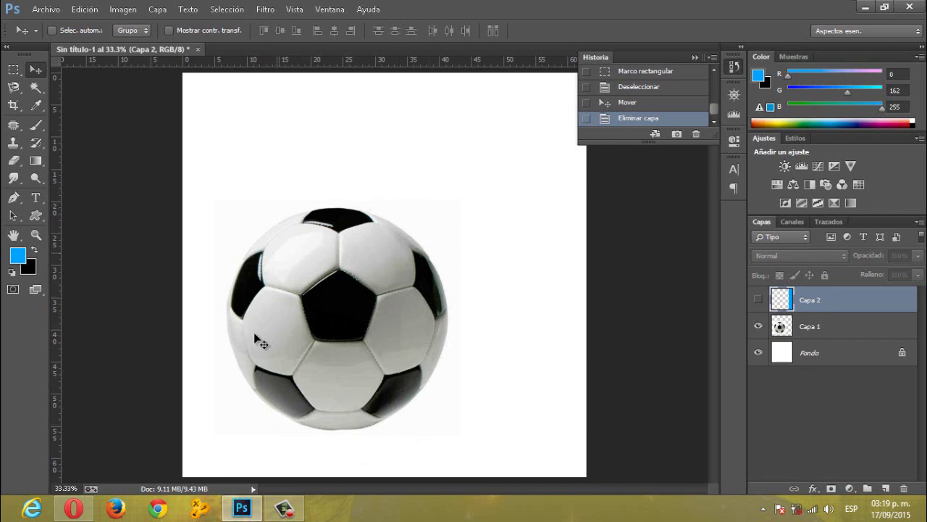
left_click(14, 69)
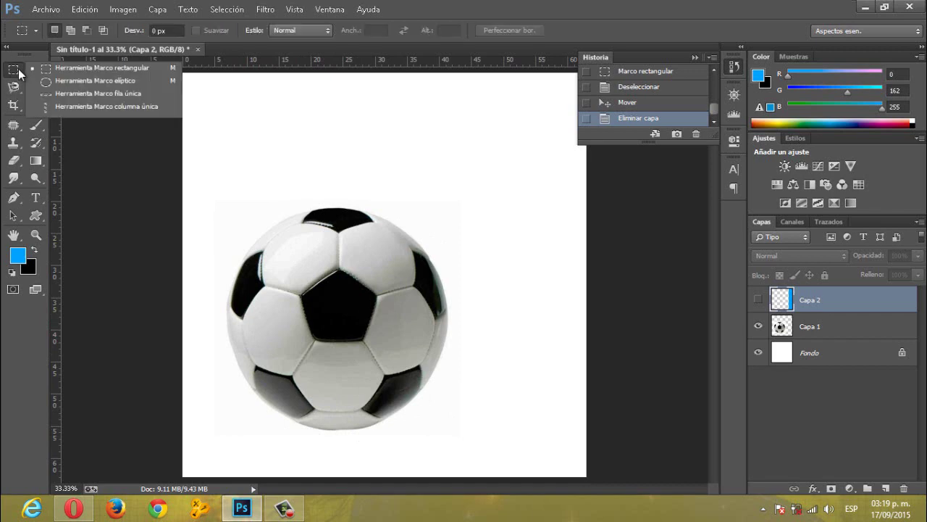
left_click(88, 81)
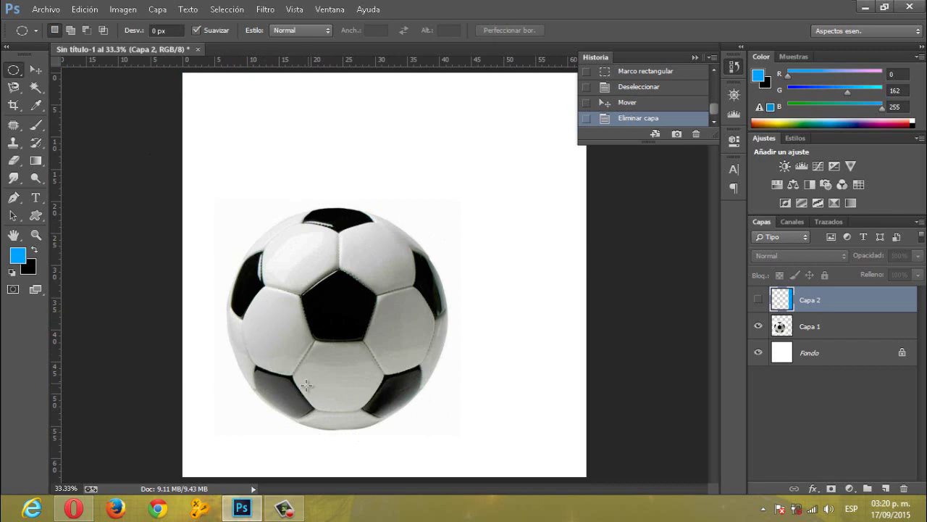
left_click_drag(240, 392, 437, 443)
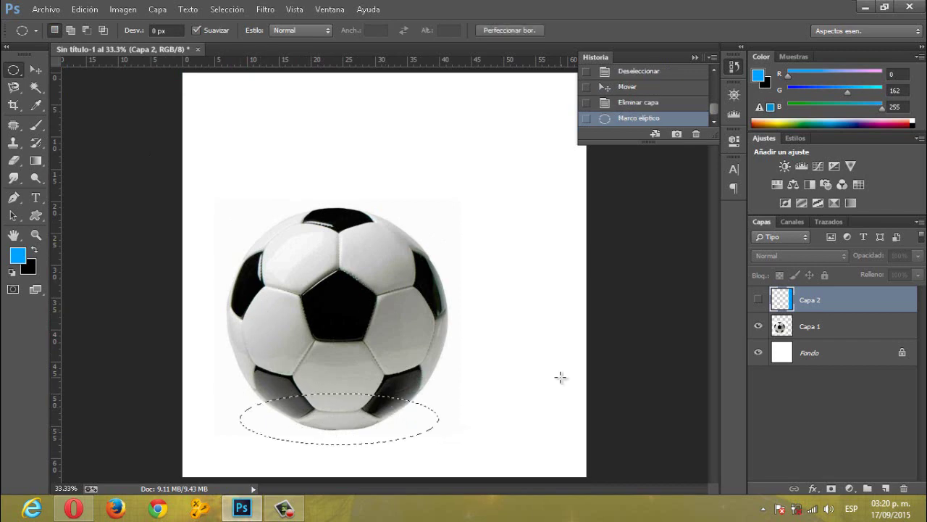
- Fill the oval with black on a new layer above the ball layer, then deselect
left_click(818, 327)
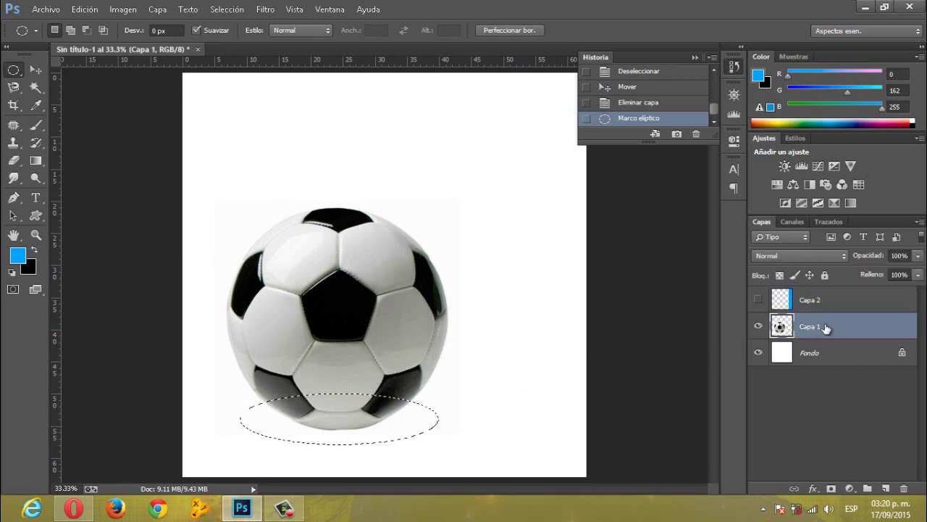
left_click(888, 489)
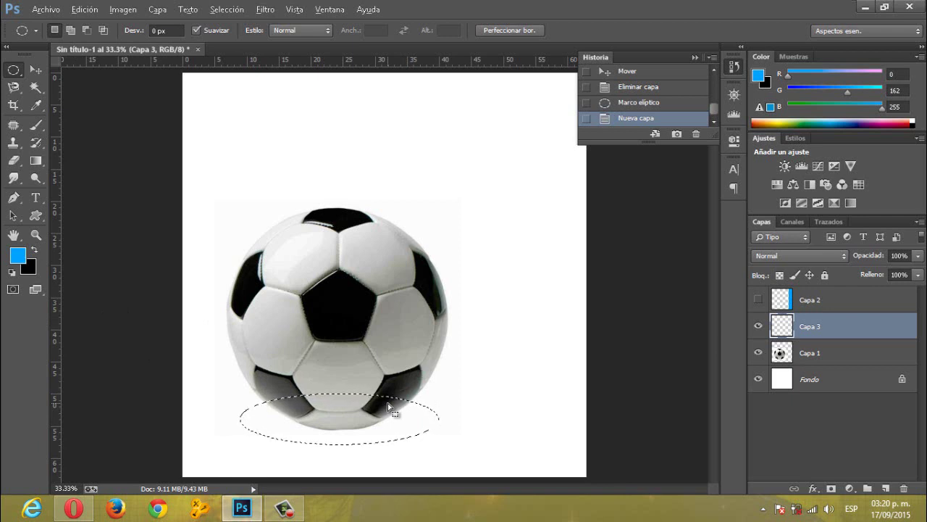
key("alt+BackSpace")
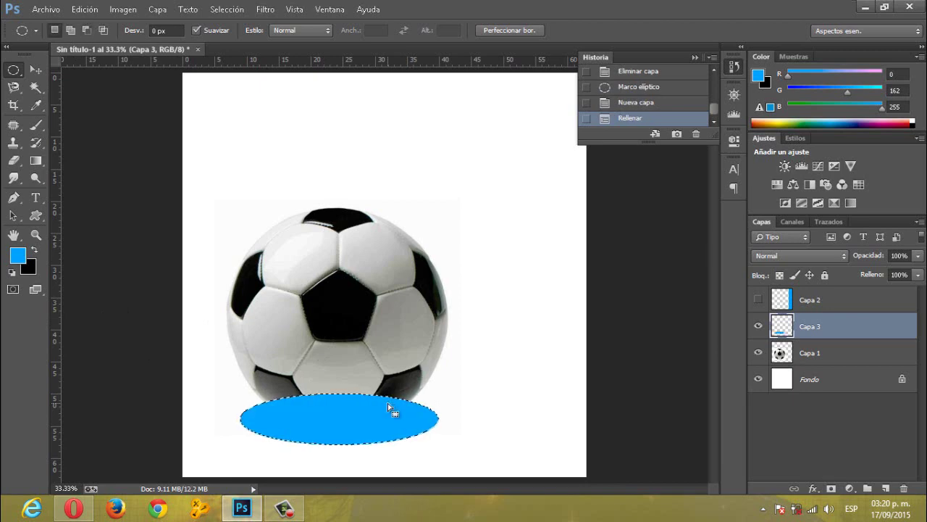
key("ctrl+z")
key("x")
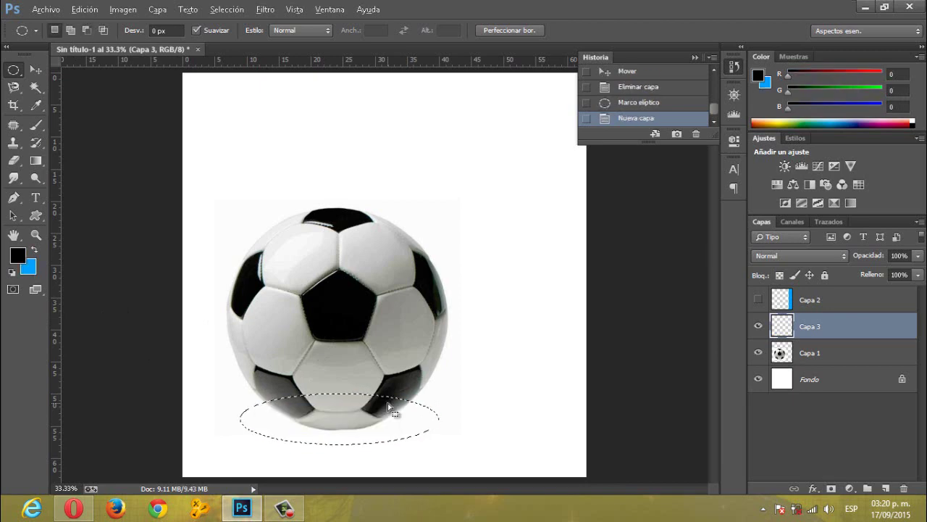
key("alt+BackSpace")
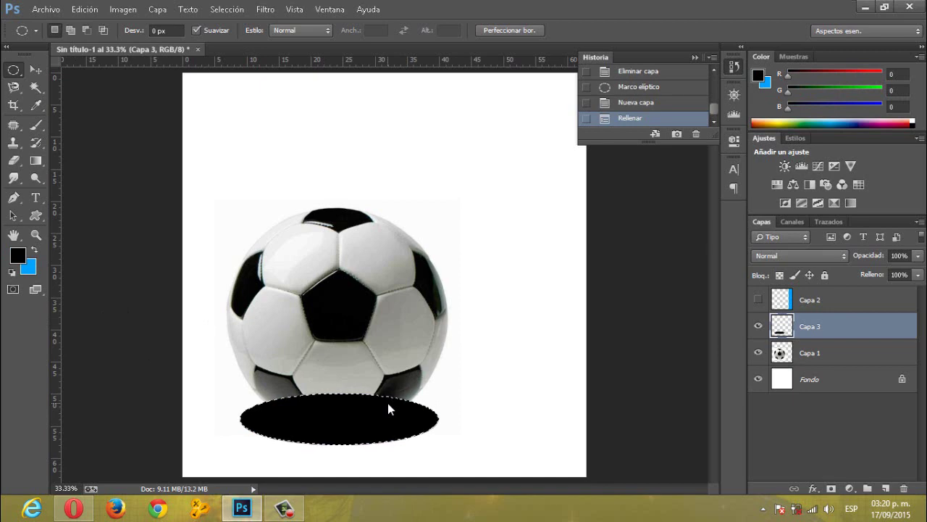
key("ctrl+d")
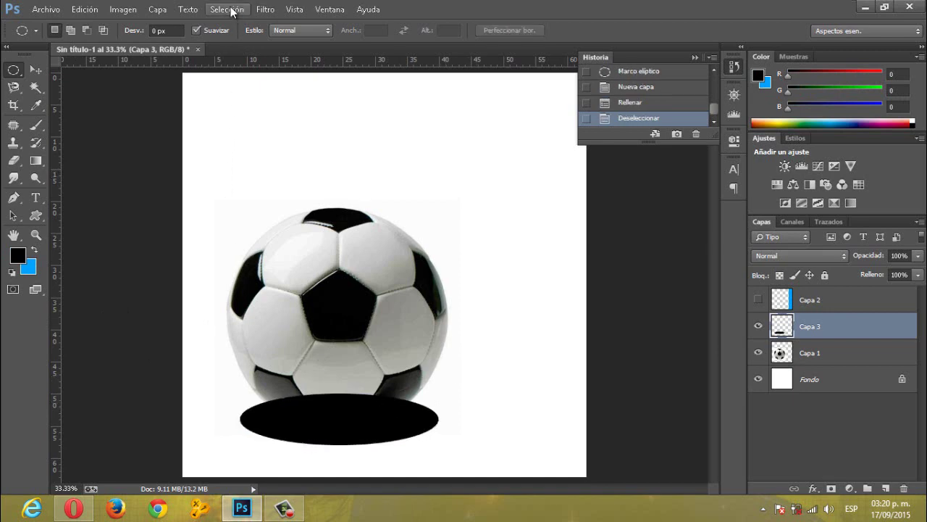
- Apply a Gaussian blur of about 59 pixels radius to the black ellipse
left_click(253, 10)
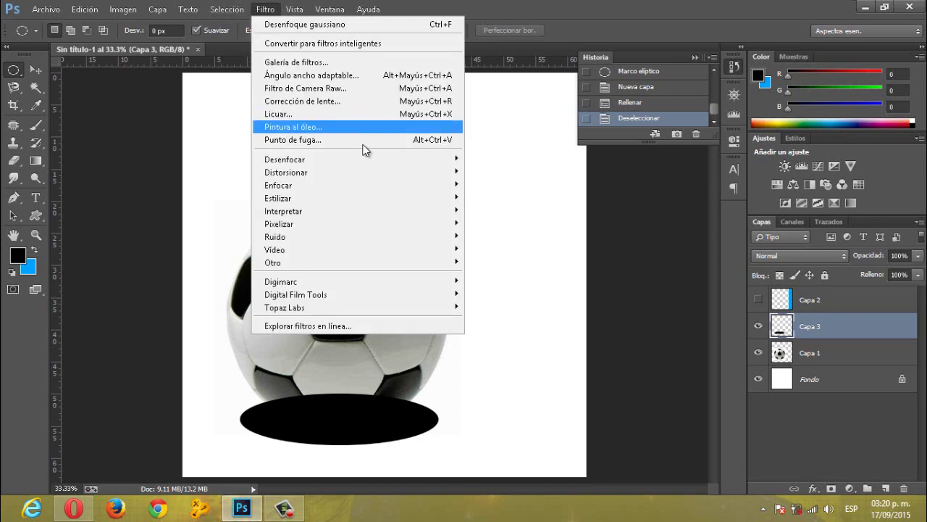
mouse_move(284, 159)
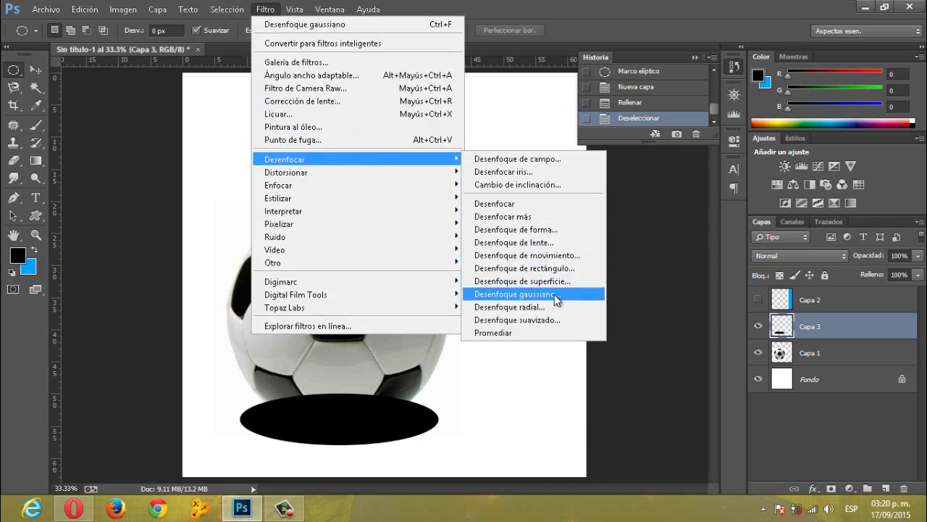
left_click(556, 300)
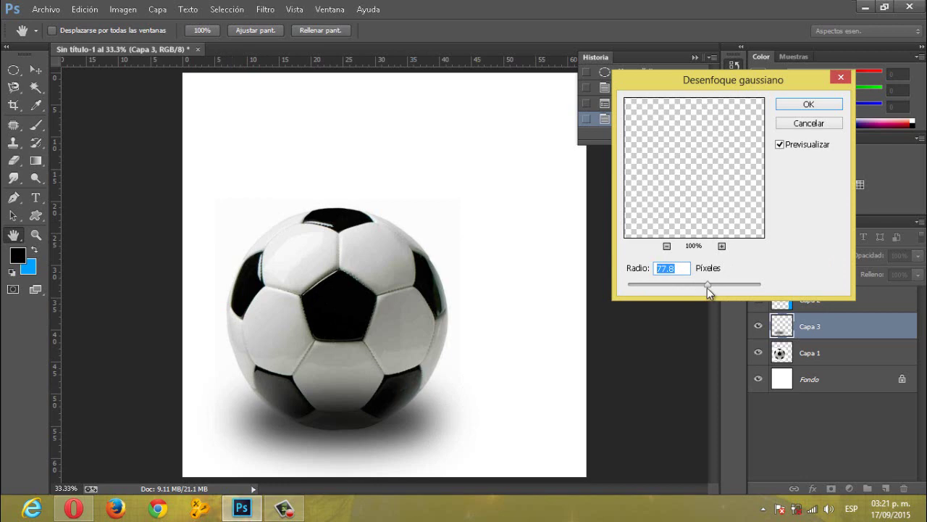
left_click_drag(706, 283, 724, 284)
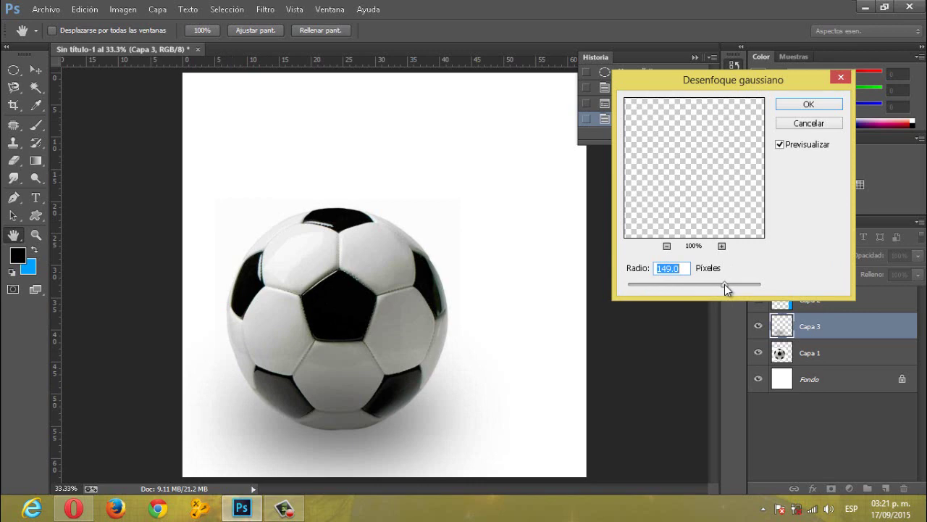
left_click_drag(724, 284, 607, 281)
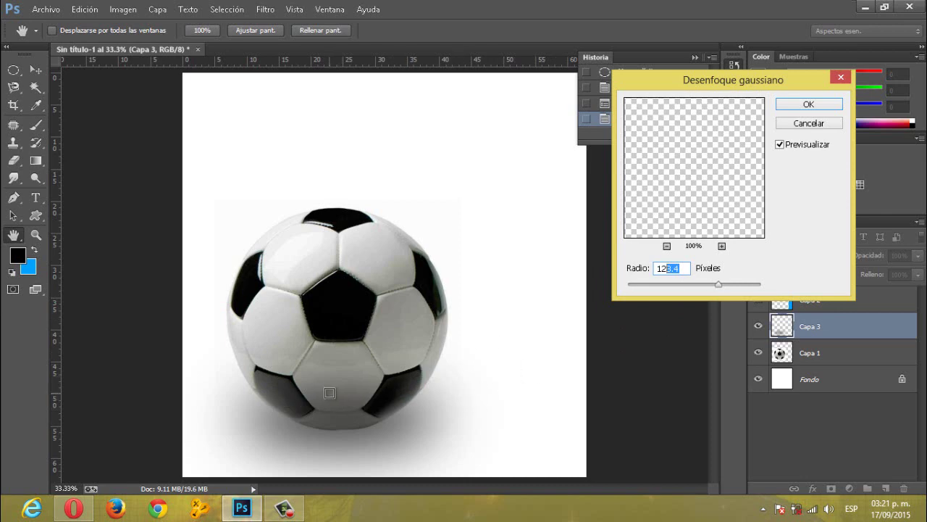
left_click(703, 285)
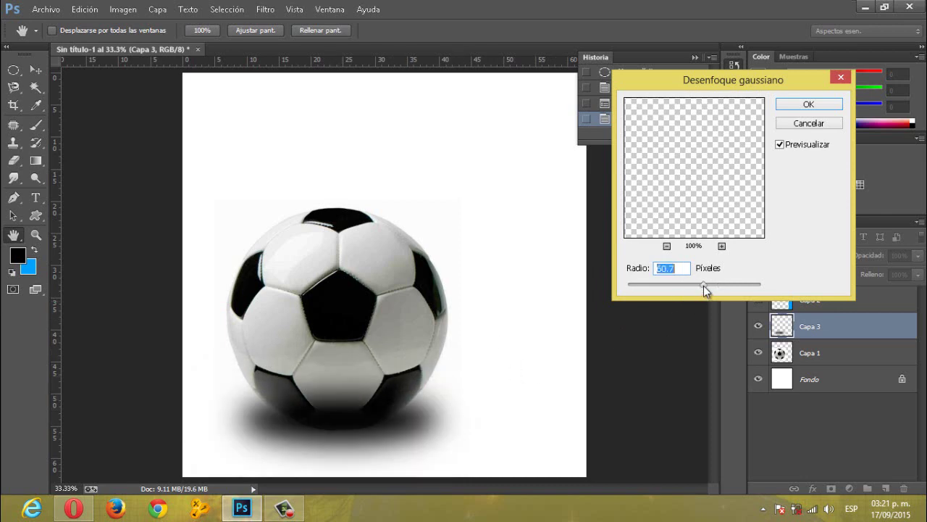
left_click_drag(704, 285, 709, 286)
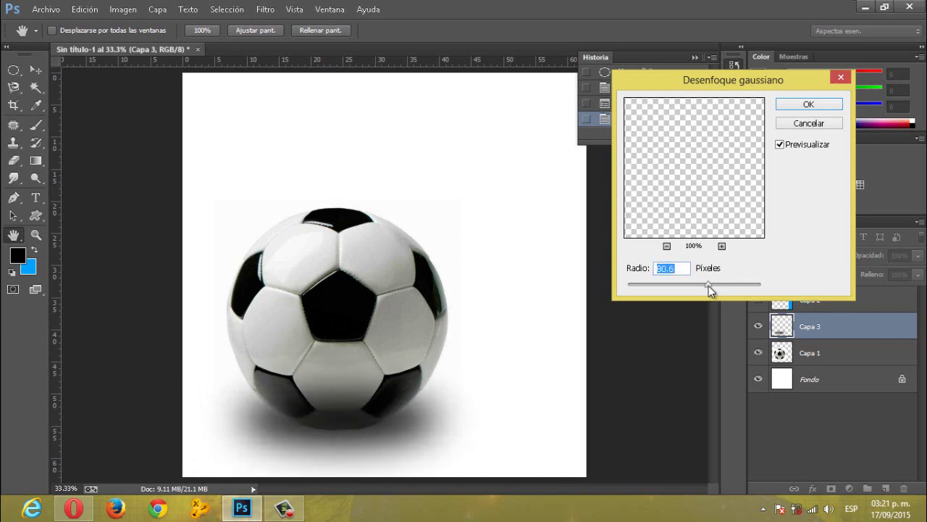
left_click(809, 105)
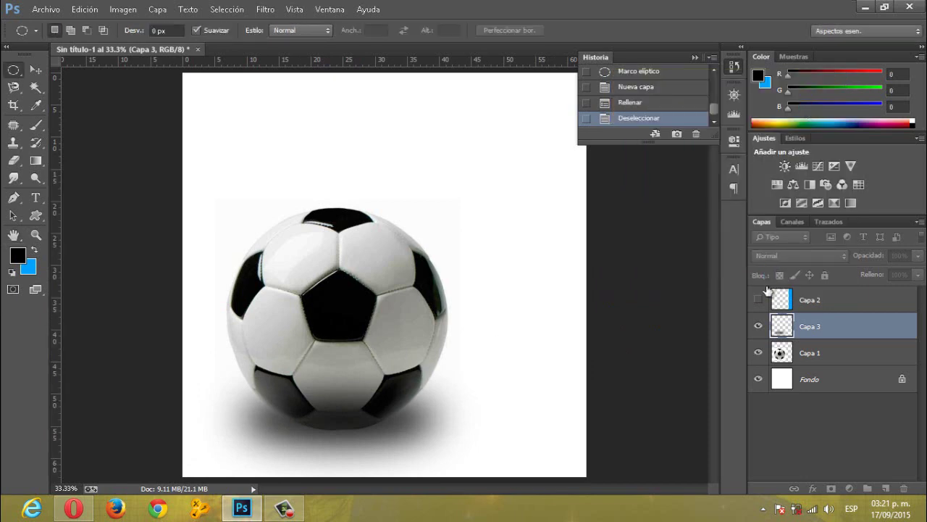
- Toggle the blurred shadow layer on and off to compare, then pick the Eraser tool
left_click(759, 327)
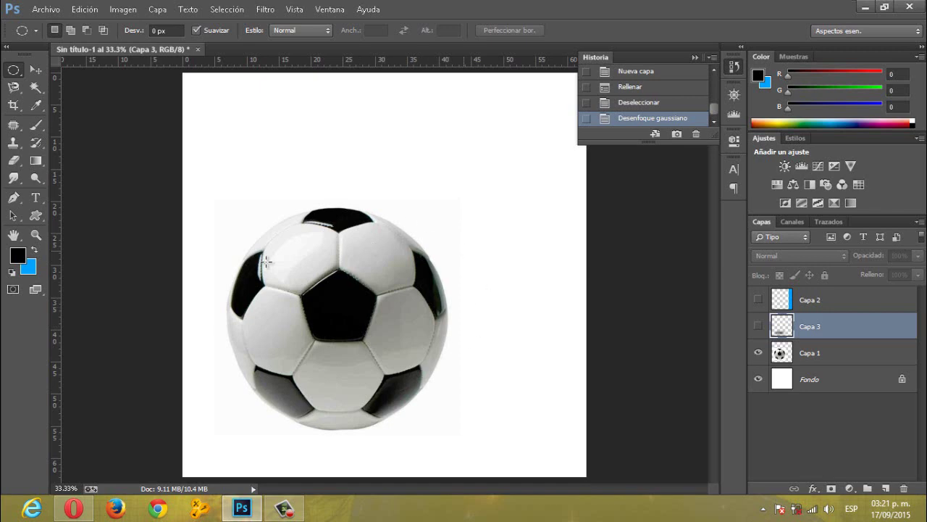
left_click(758, 326)
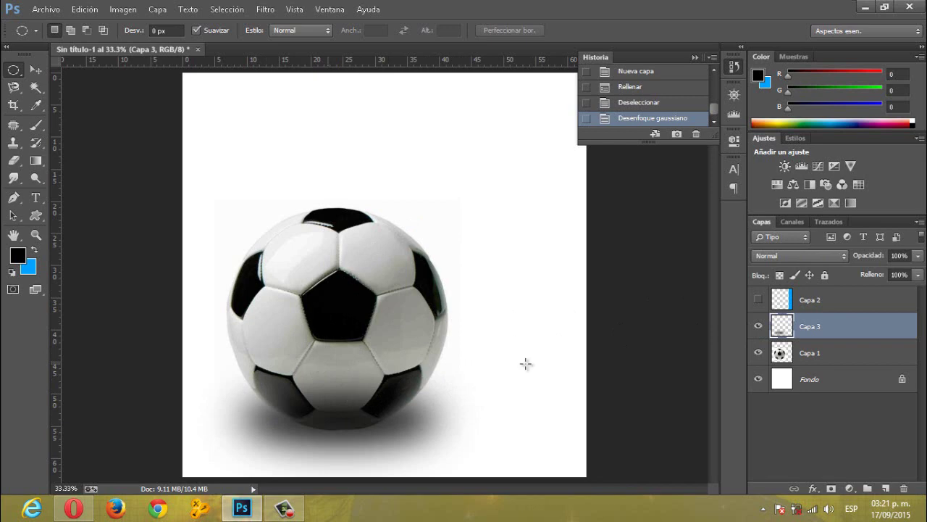
left_click(758, 326)
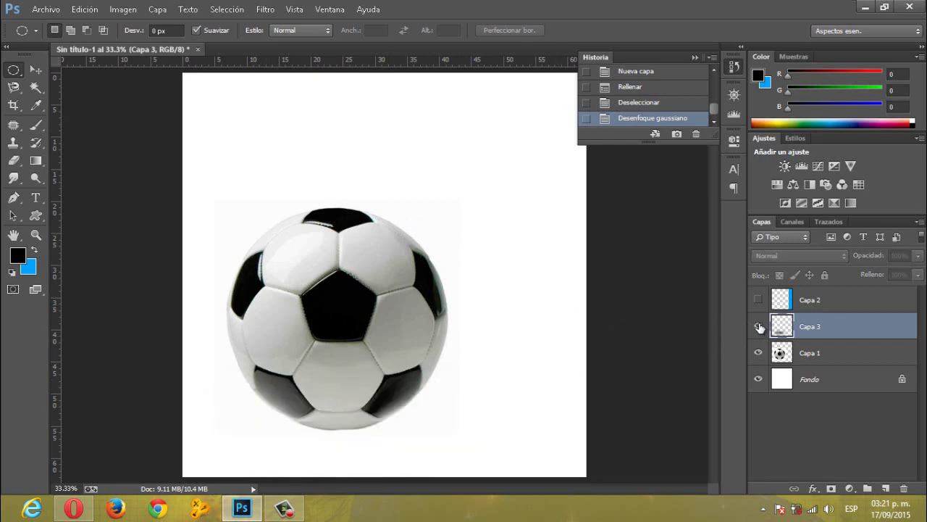
left_click(758, 327)
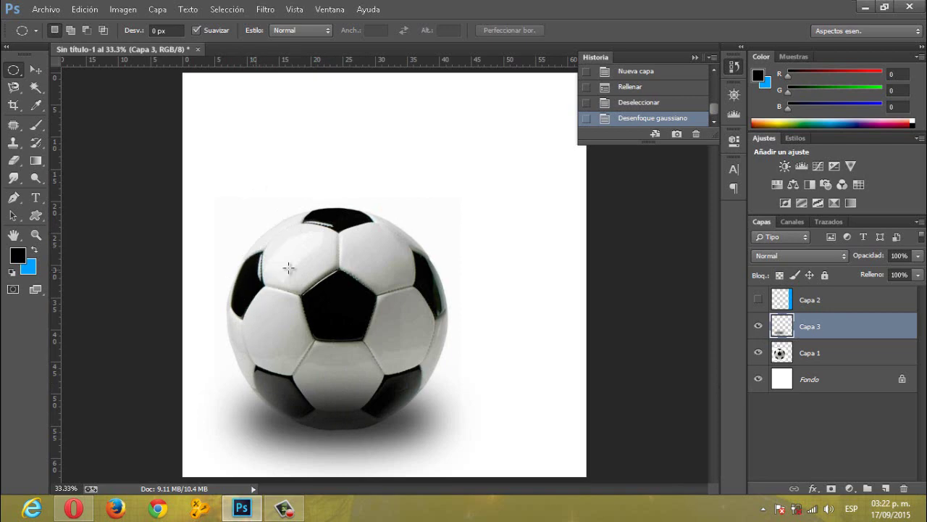
left_click(759, 325)
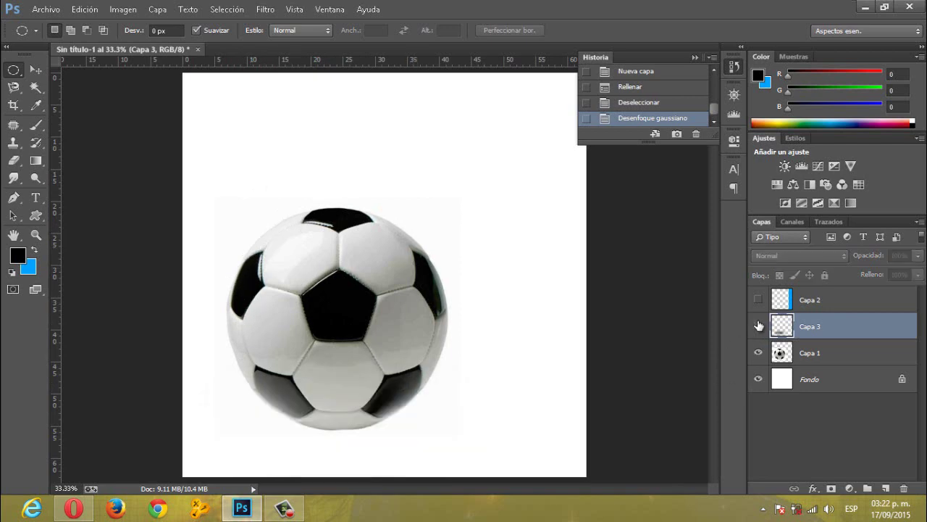
left_click(758, 326)
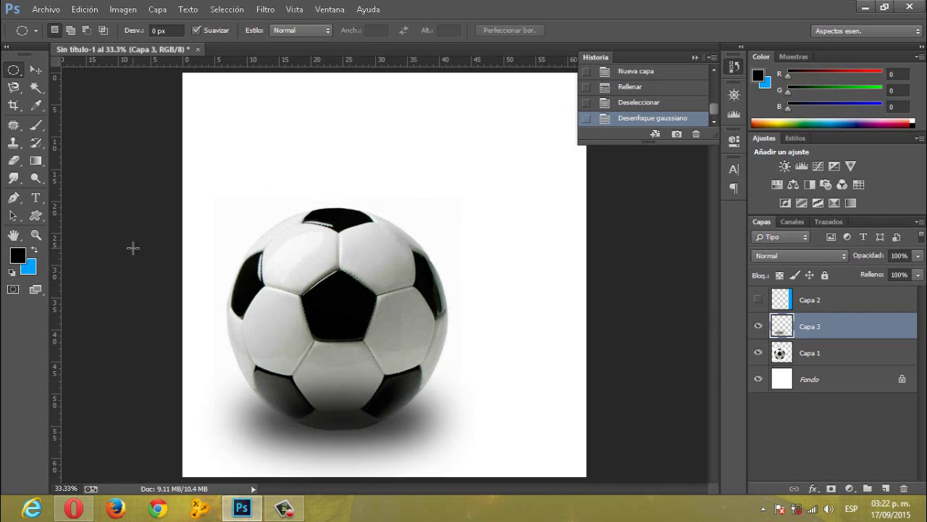
left_click(14, 161)
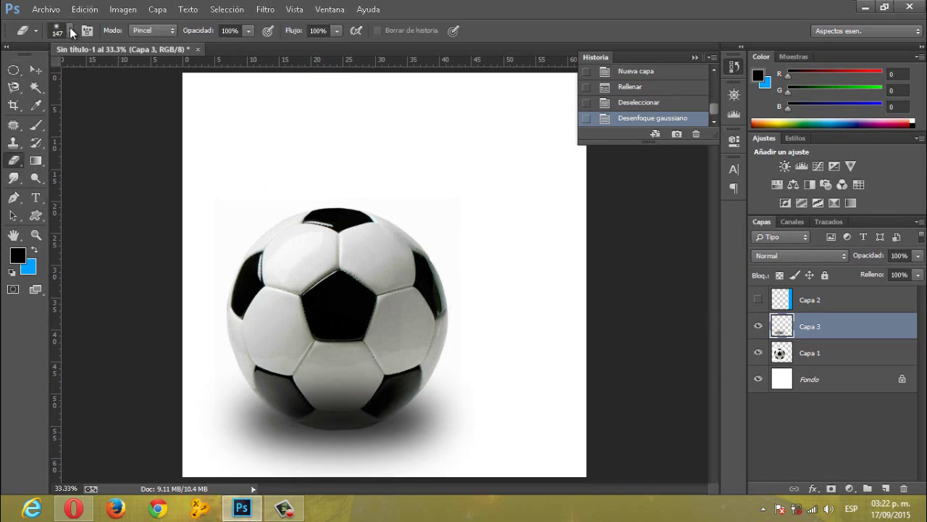
left_click(70, 30)
left_click_drag(131, 76, 147, 74)
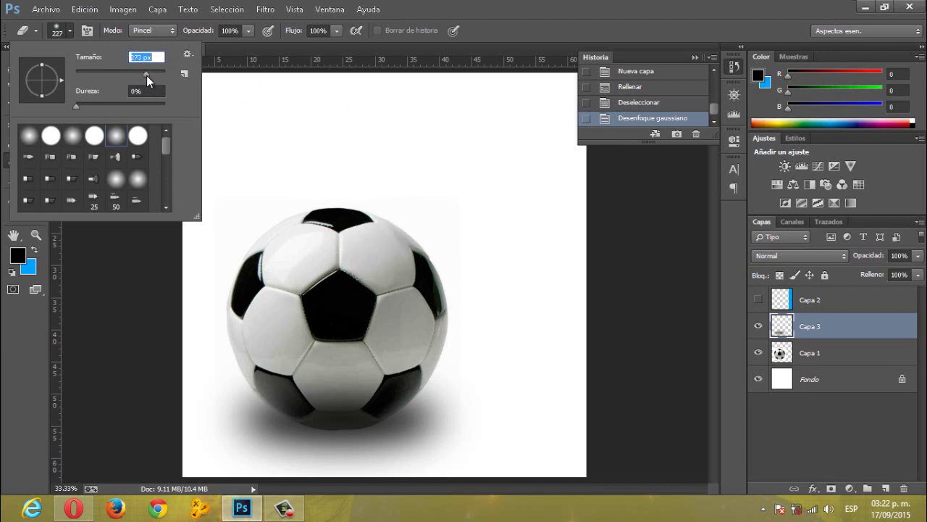
left_click(299, 381)
mouse_move(300, 382)
left_mouse_down()
mouse_move(375, 394)
mouse_move(315, 370)
left_mouse_up()
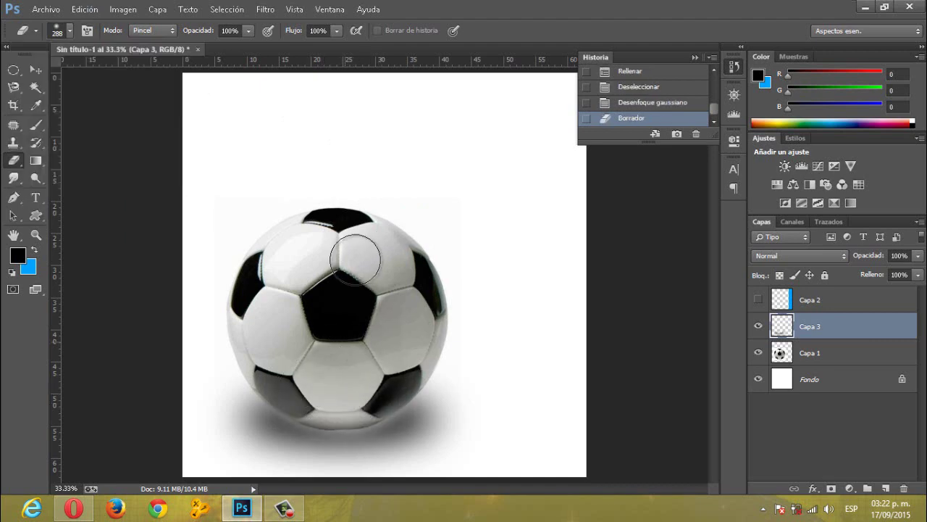
left_click_drag(355, 259, 337, 149)
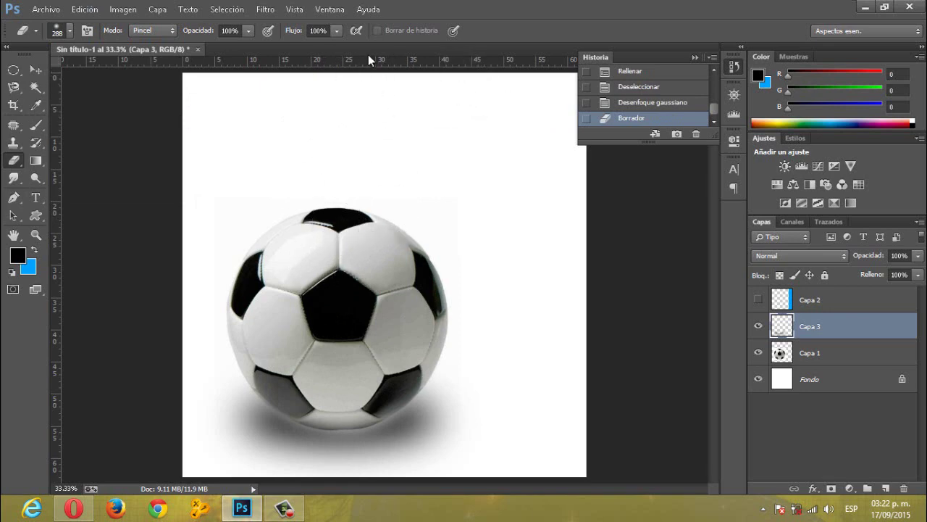
mouse_move(378, 361)
left_mouse_down()
mouse_move(331, 401)
mouse_move(358, 388)
left_mouse_up()
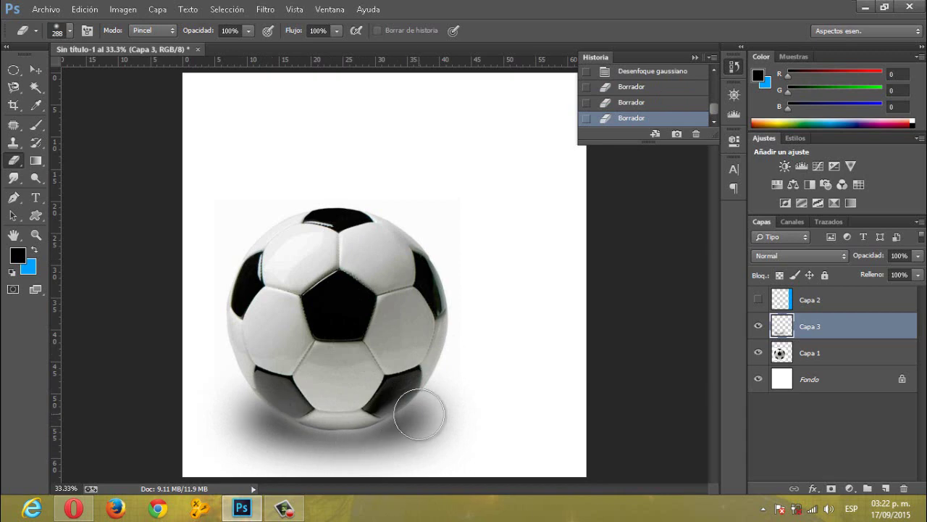
left_click(640, 102)
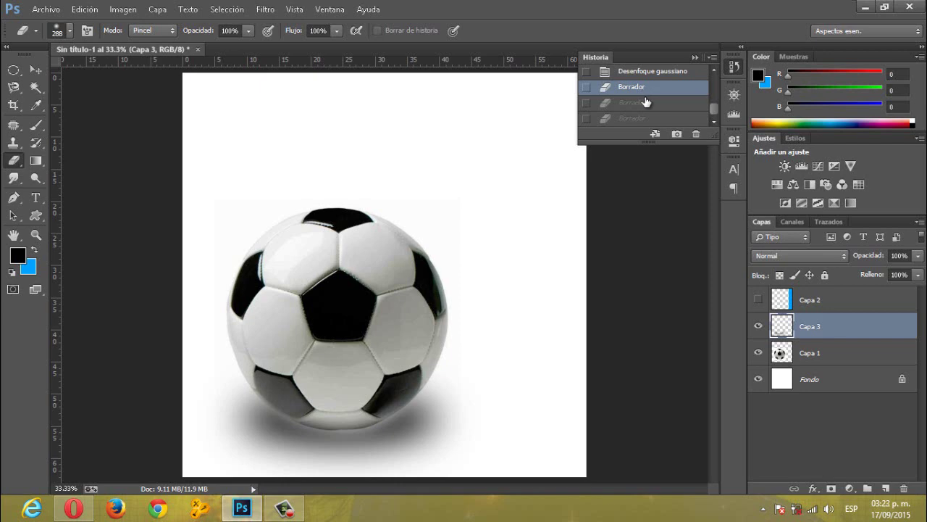
scroll(645, 97, "up", 1)
left_click(645, 99)
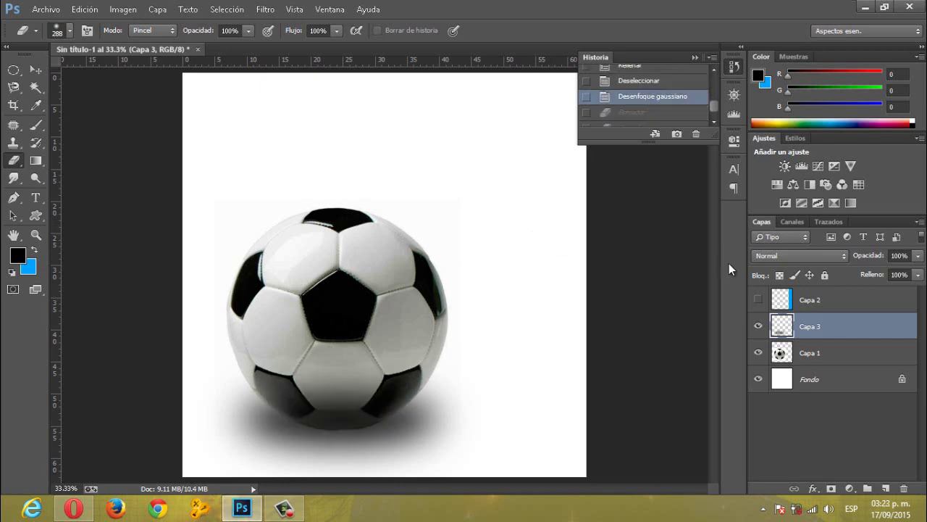
- Show the blue wall strip layer and select the shadow area overlapping it
left_click(758, 300)
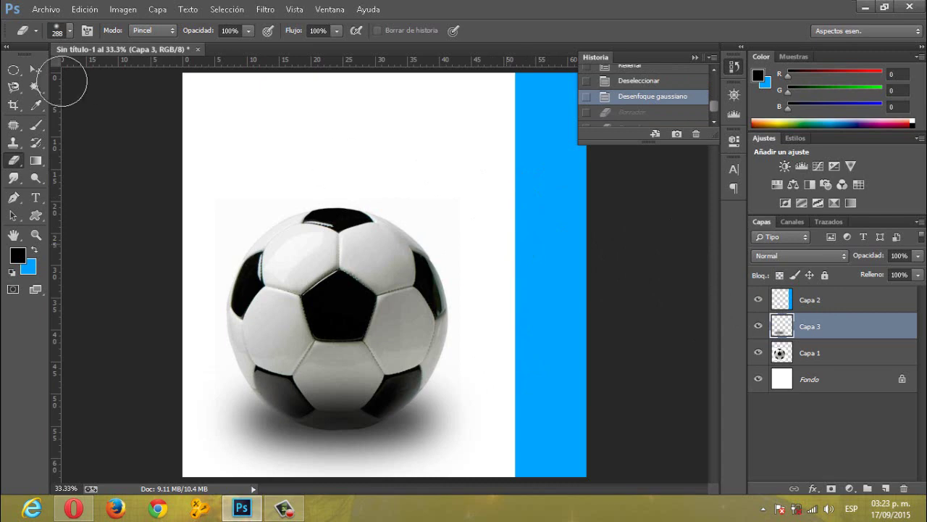
left_click(40, 68)
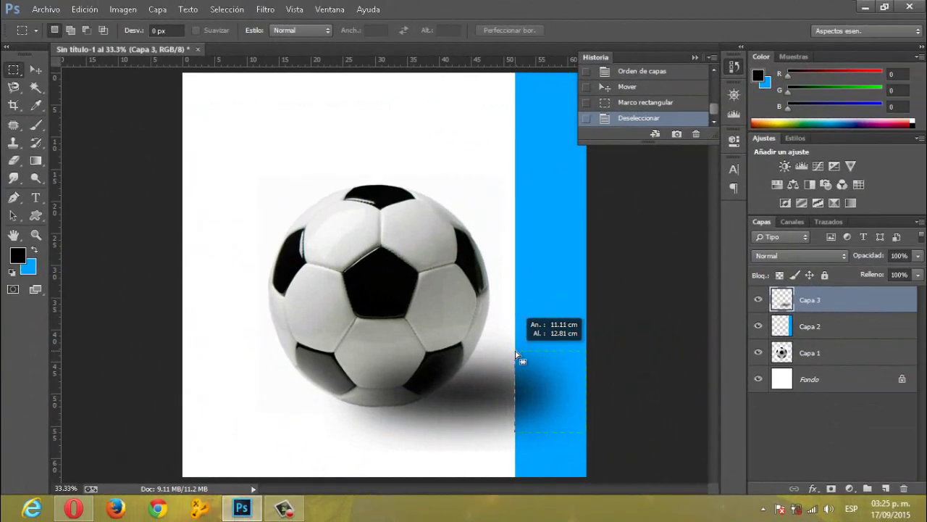
left_click_drag(586, 432, 517, 355)
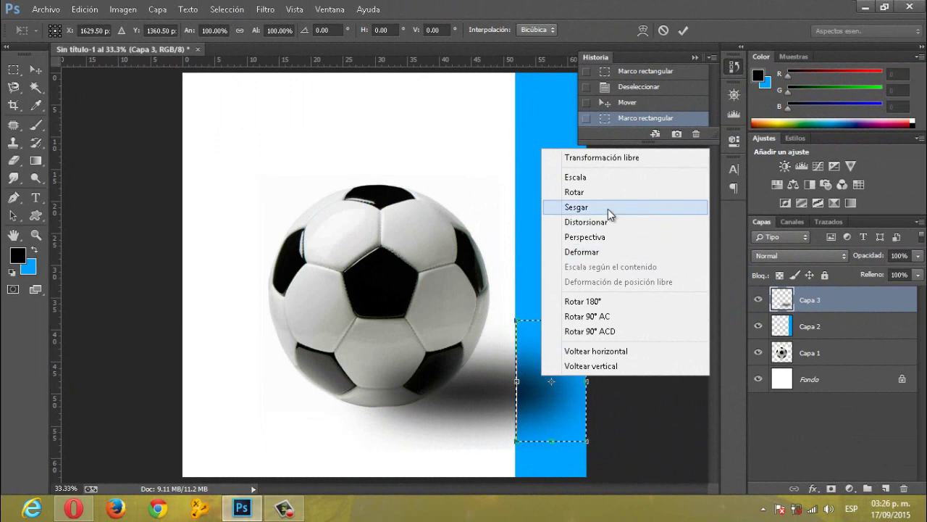
- Skew the selected part of the shadow upward onto the blue wall strip, then deselect
left_click(608, 208)
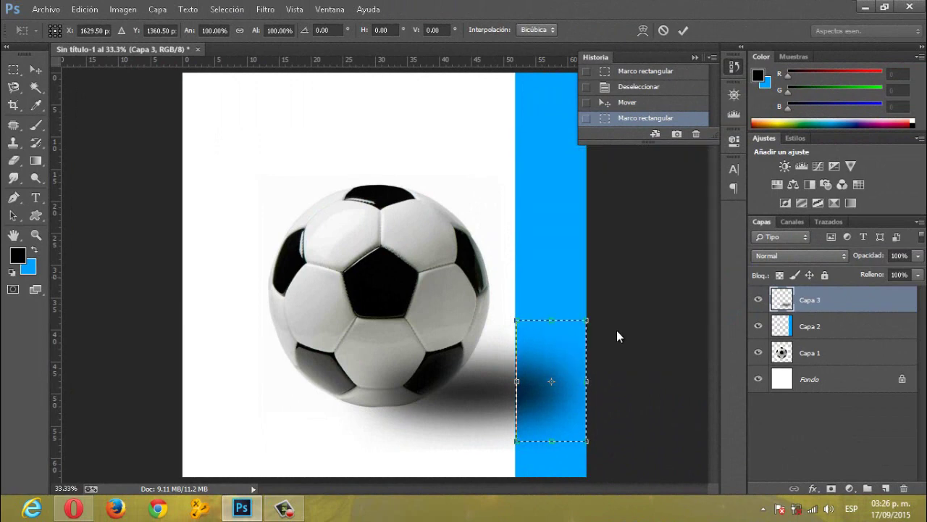
left_click_drag(589, 330, 602, 248)
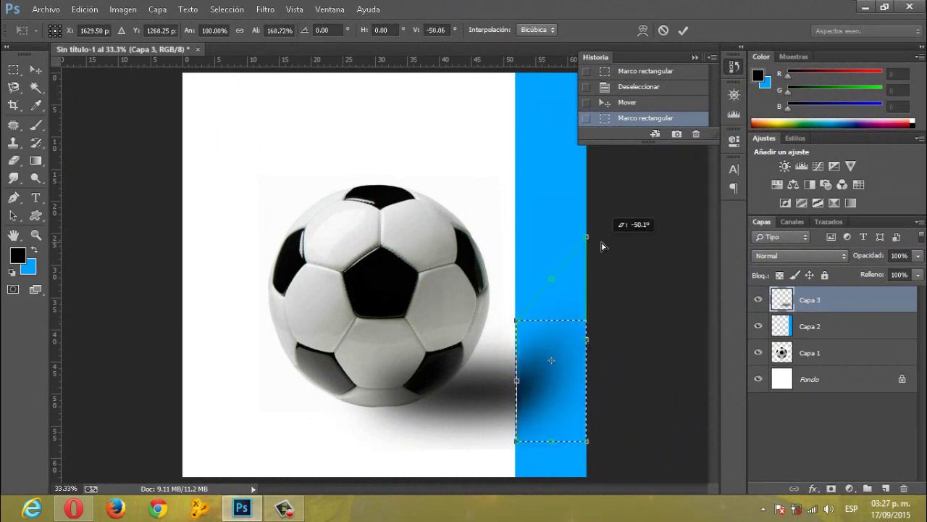
left_click_drag(602, 247, 601, 230)
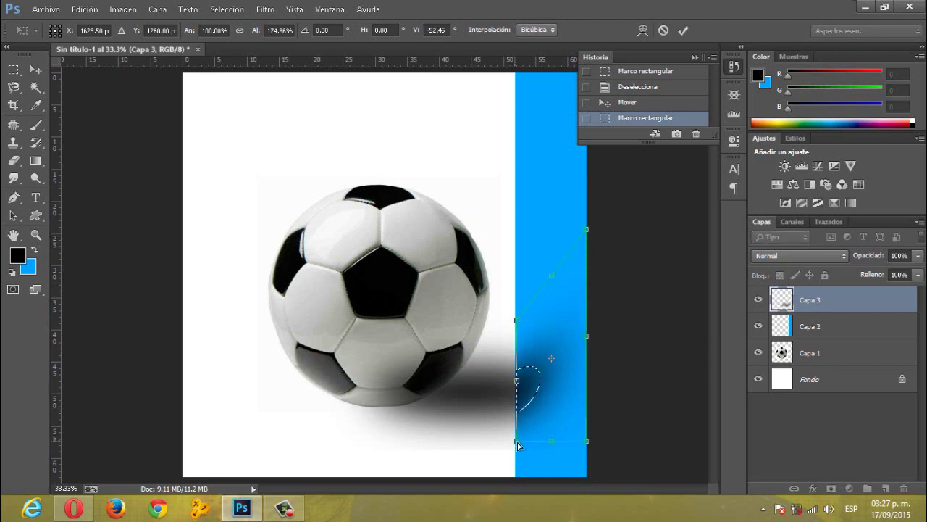
left_click_drag(588, 447, 607, 376)
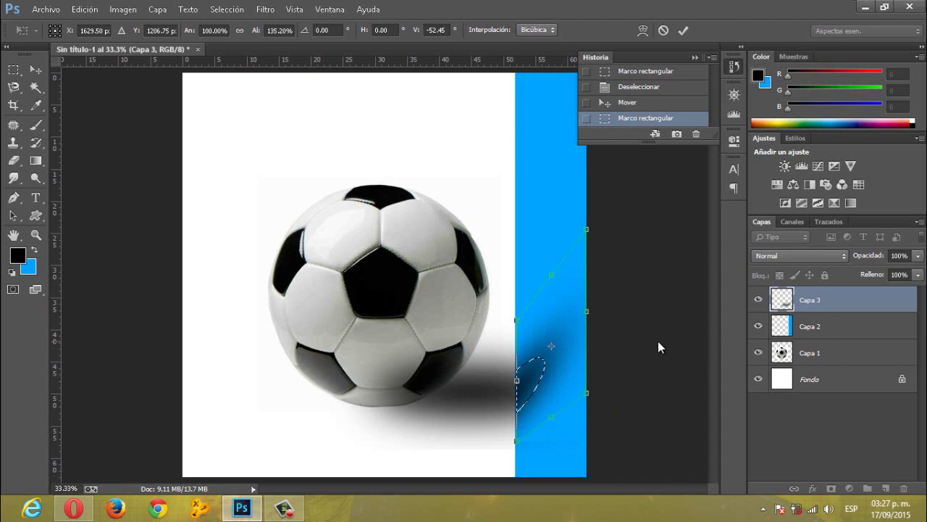
key("Return")
key("ctrl+d")
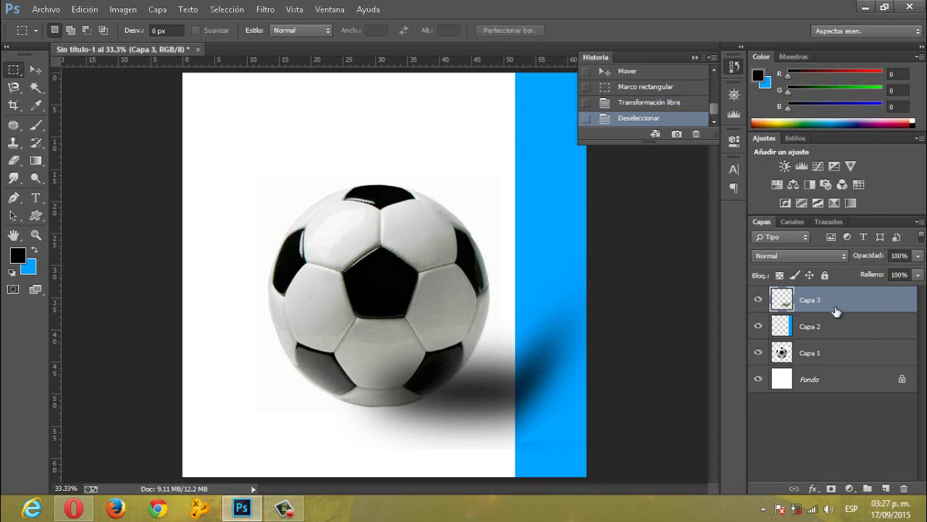
left_click(29, 72)
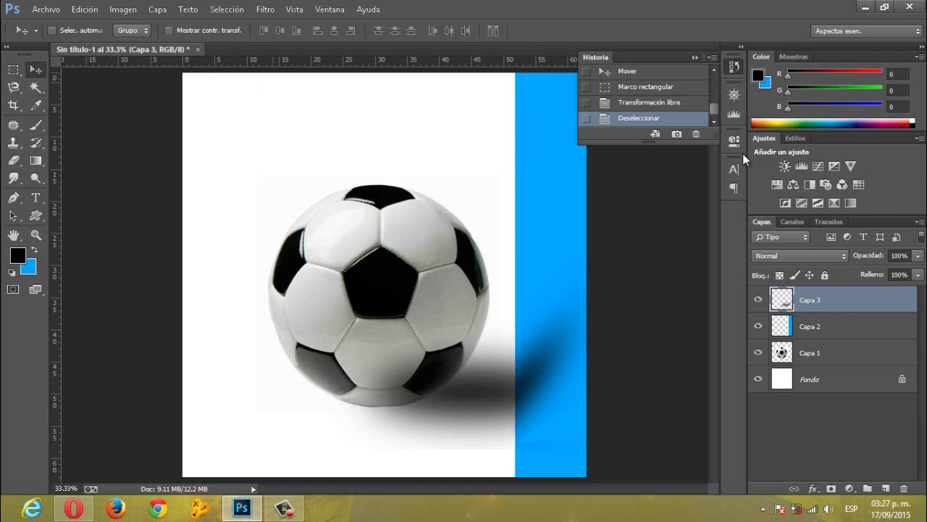
left_click(810, 355)
left_click(637, 102)
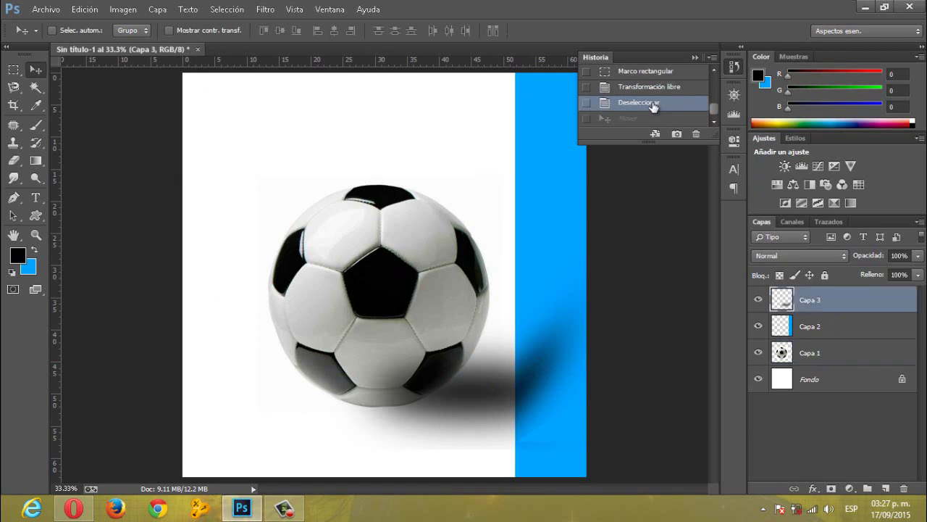